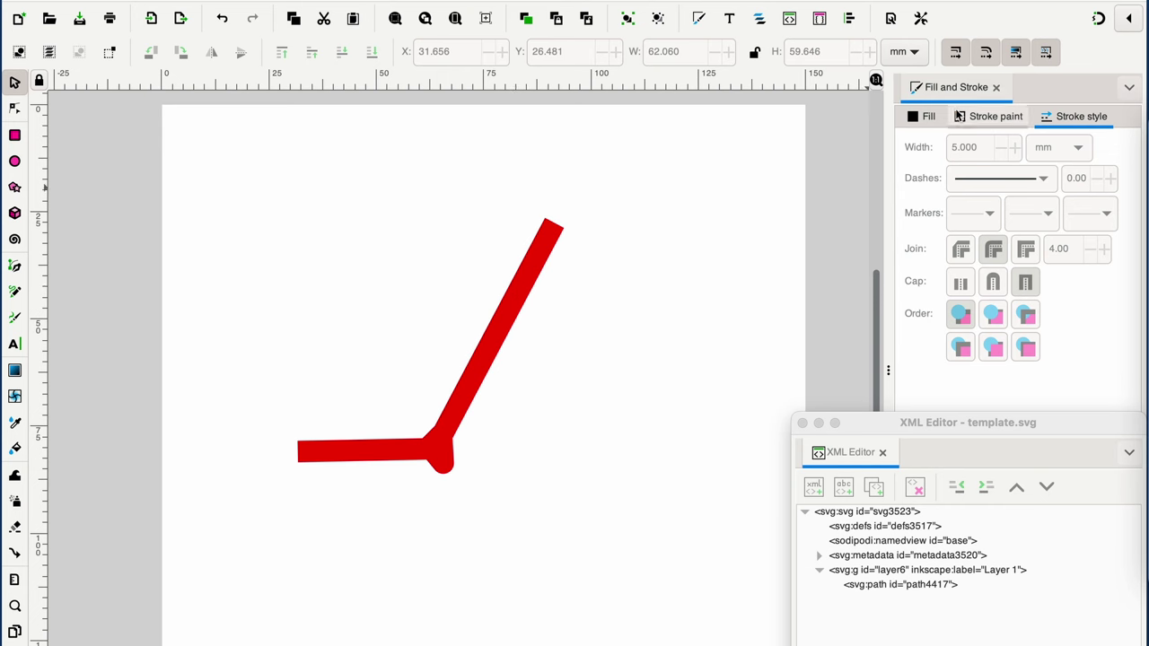
Step: Set the red bent line path4417's stroke width to 0.1 mm, then deselect and zoom in
click(927, 122)
click(909, 143)
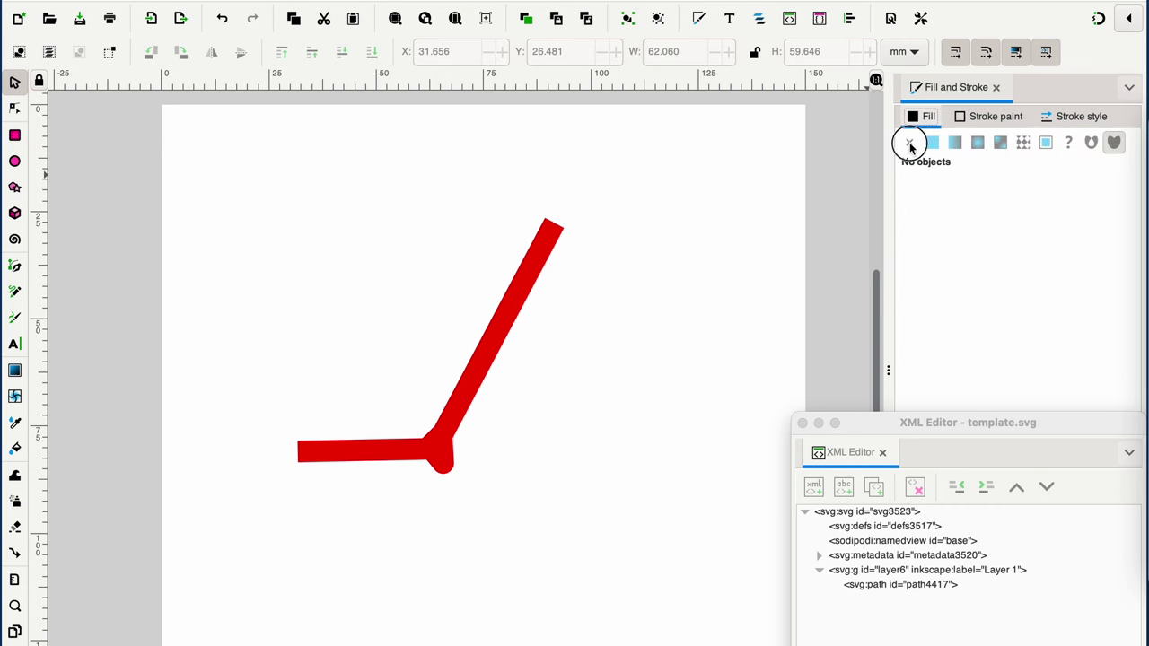
click(557, 244)
click(1100, 115)
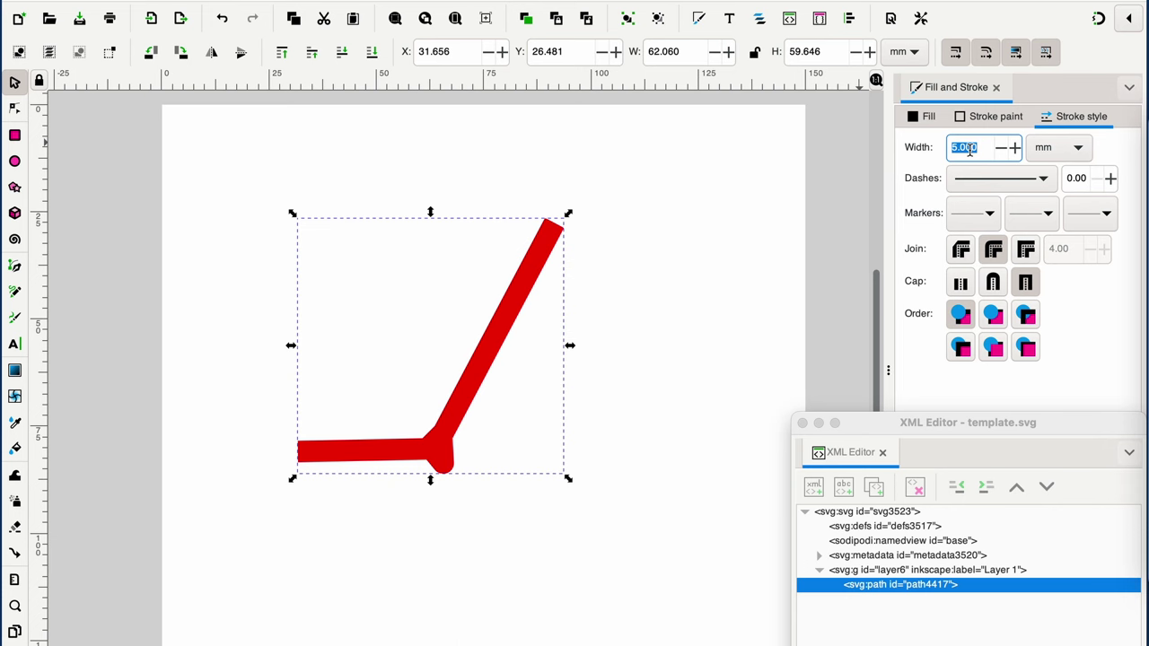
text(.1)
key(Return)
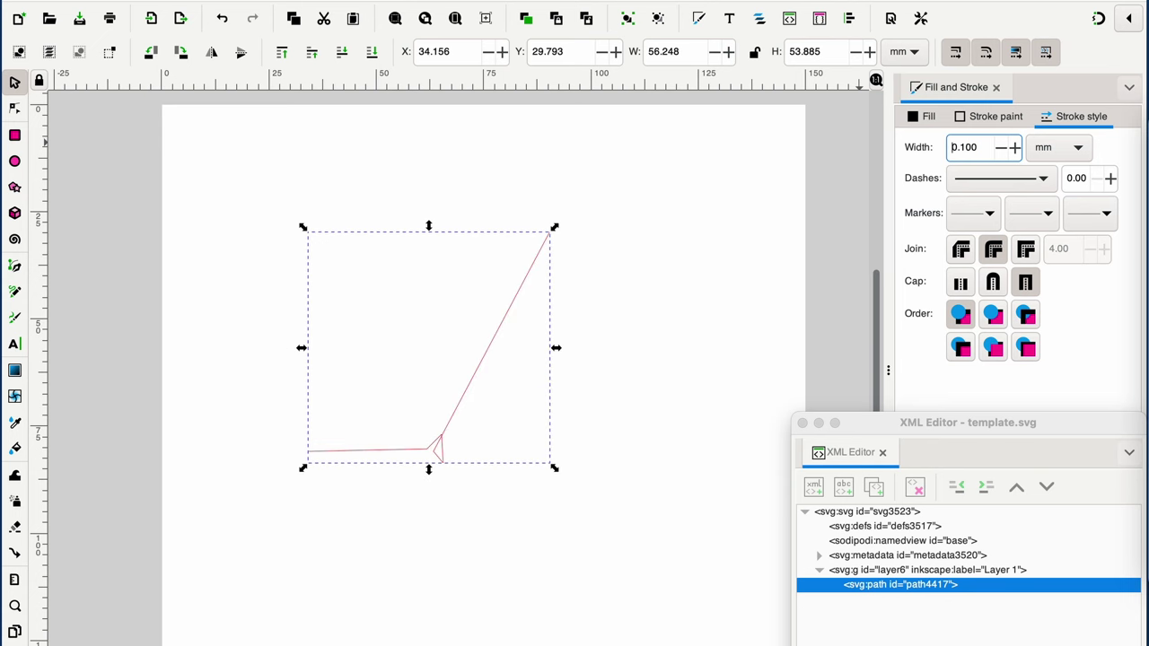
click(218, 429)
key(plus)
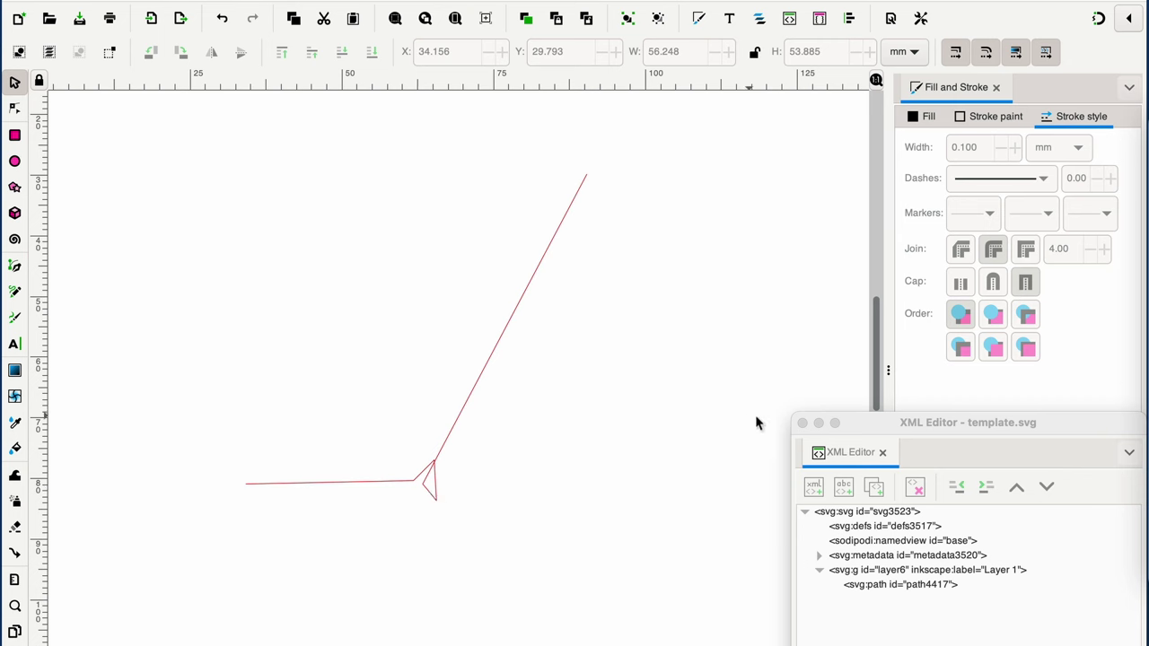
Step: Move the XML Editor window higher and select the path through its XML node
drag(885, 424, 881, 378)
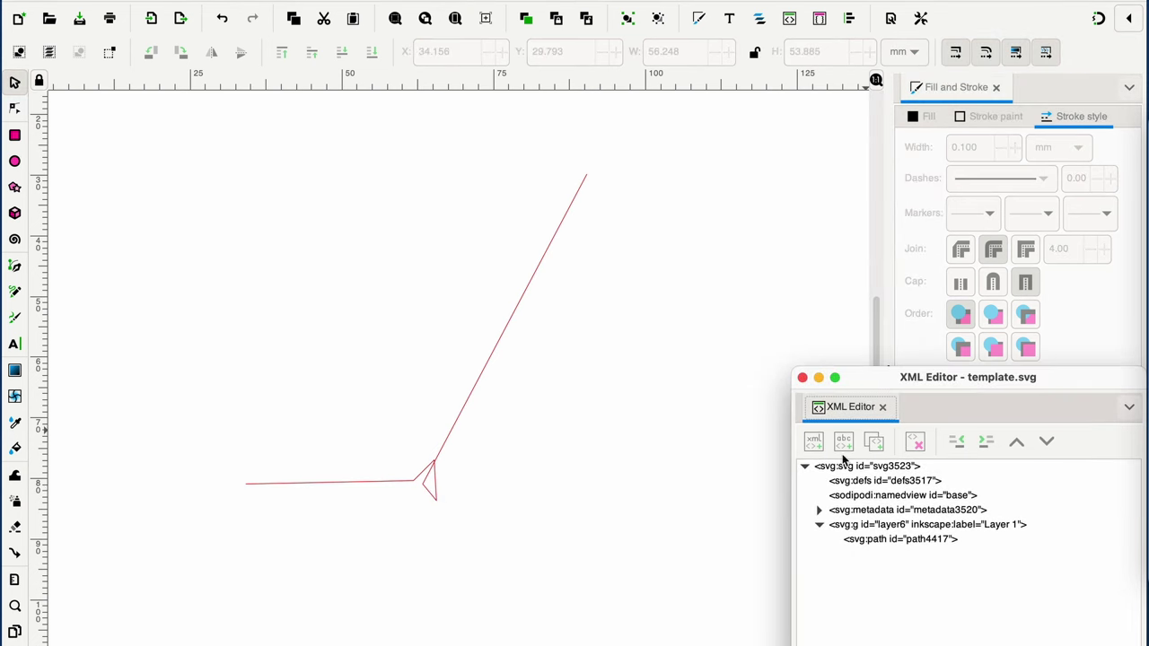
click(144, 0)
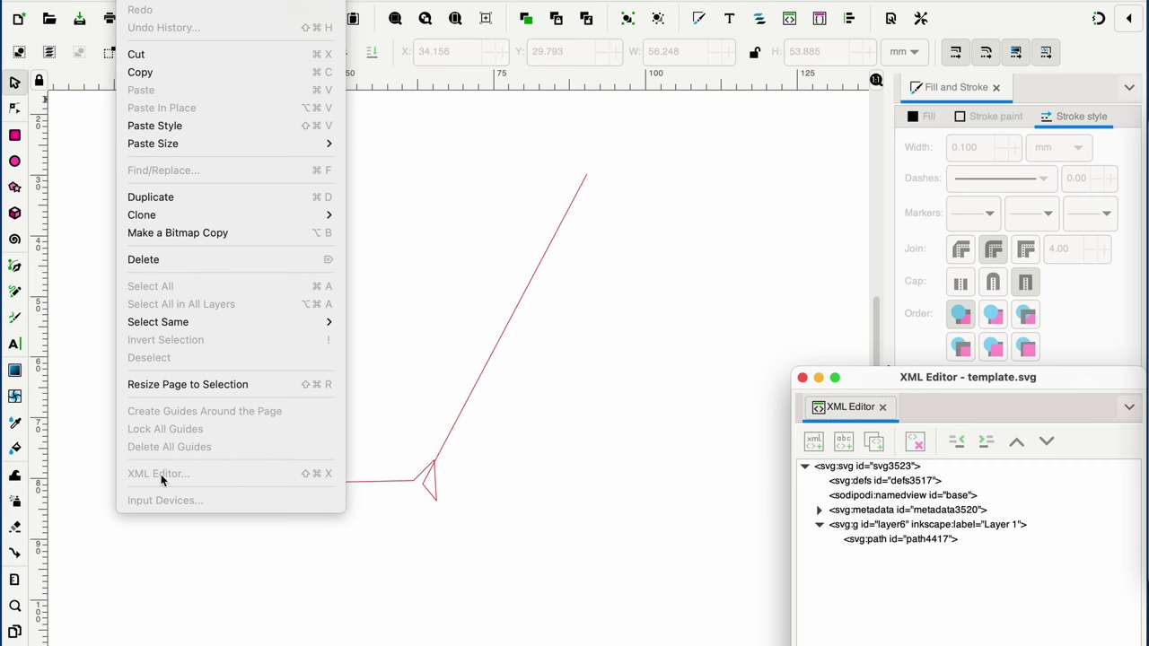
click(875, 377)
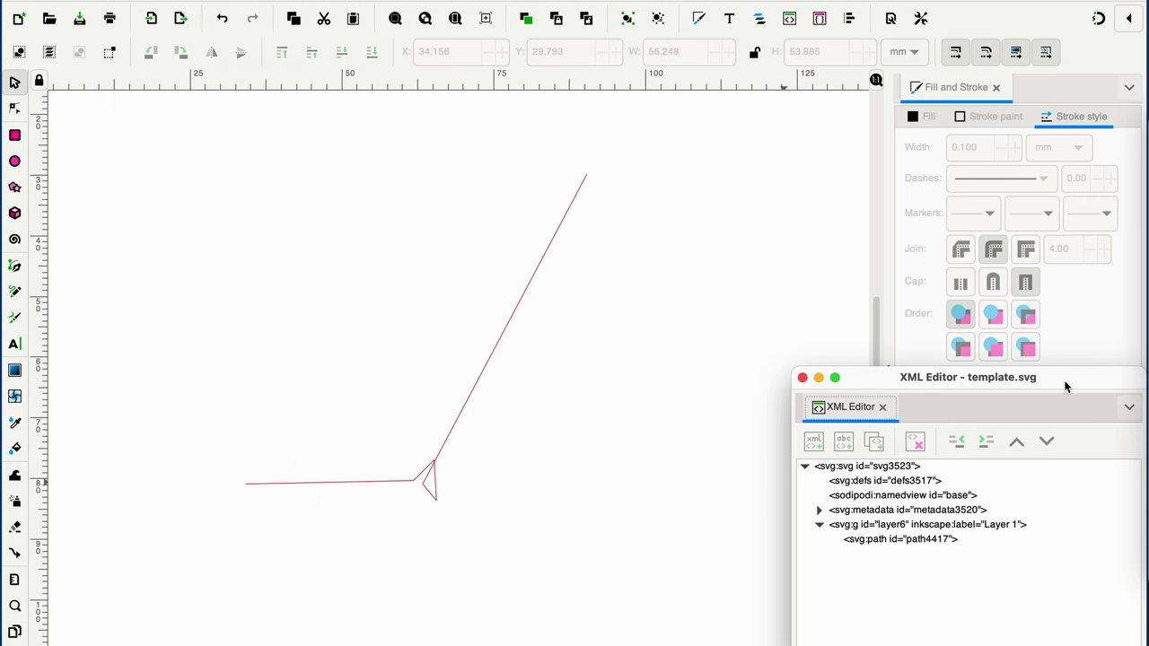
click(864, 540)
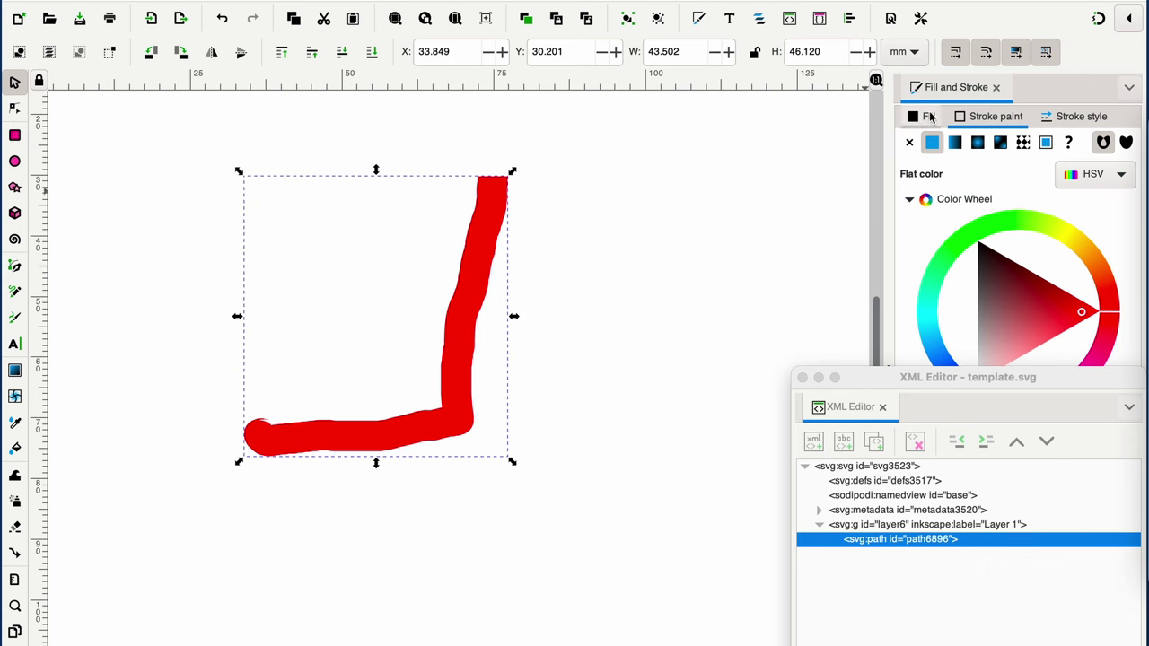
Step: Set the new red L-shaped path's stroke width to 0.1 mm and zoom in to inspect it
click(1080, 127)
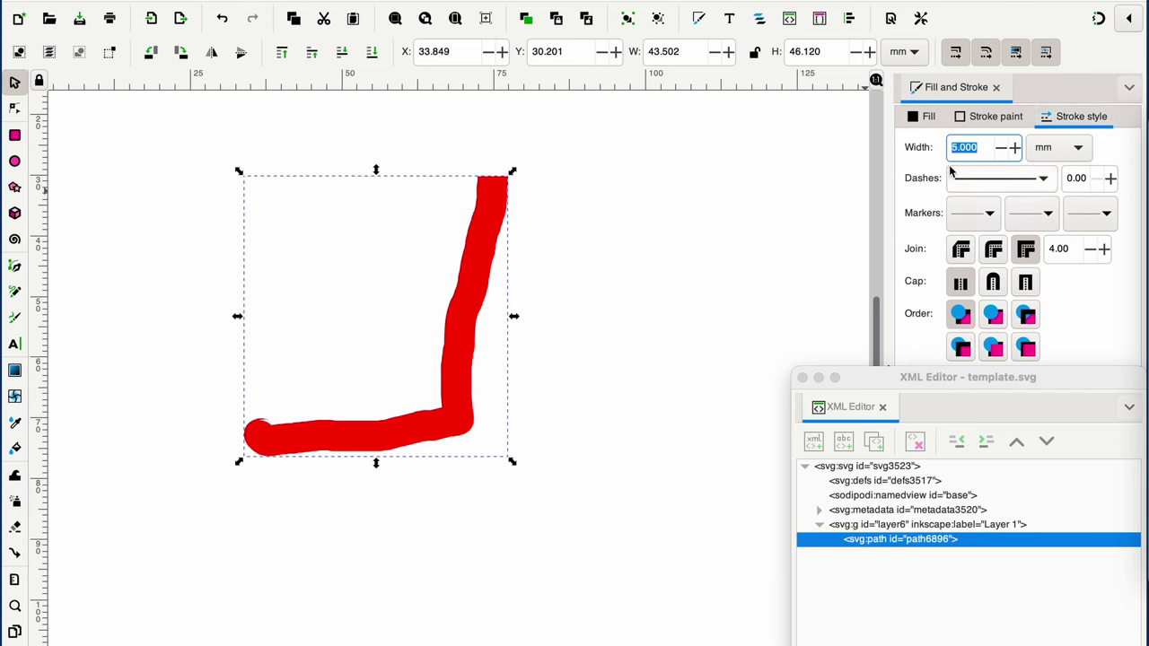
text(0.1)
key(Return)
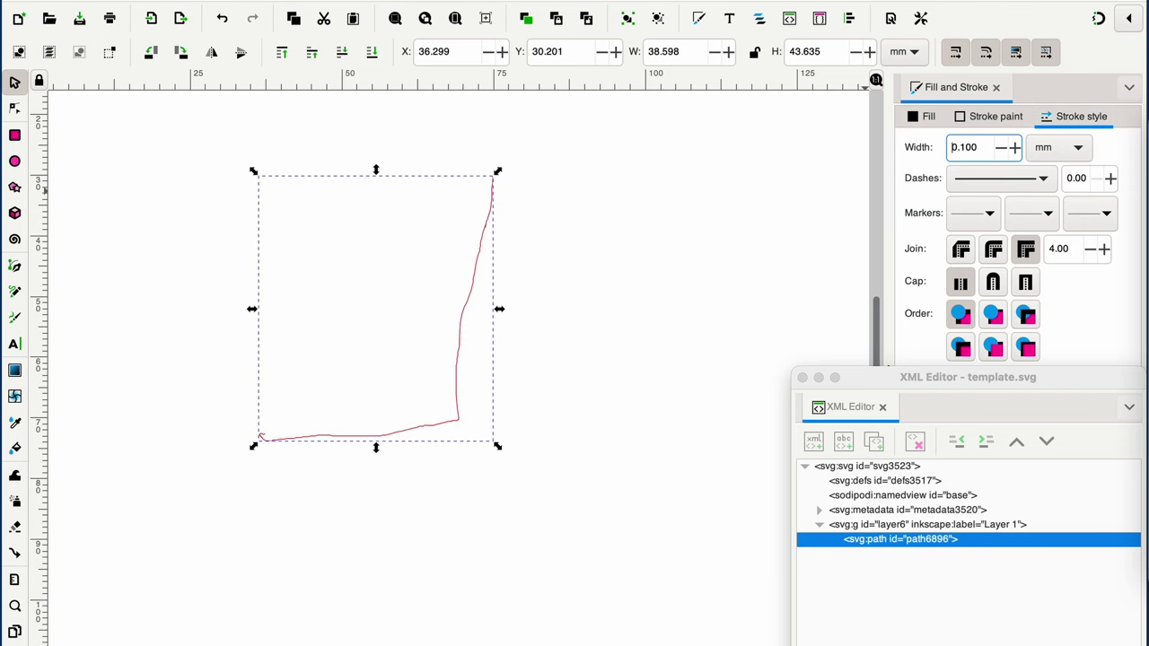
click(244, 437)
scroll(244, 437, up, 5)
scroll(246, 436, left, 3)
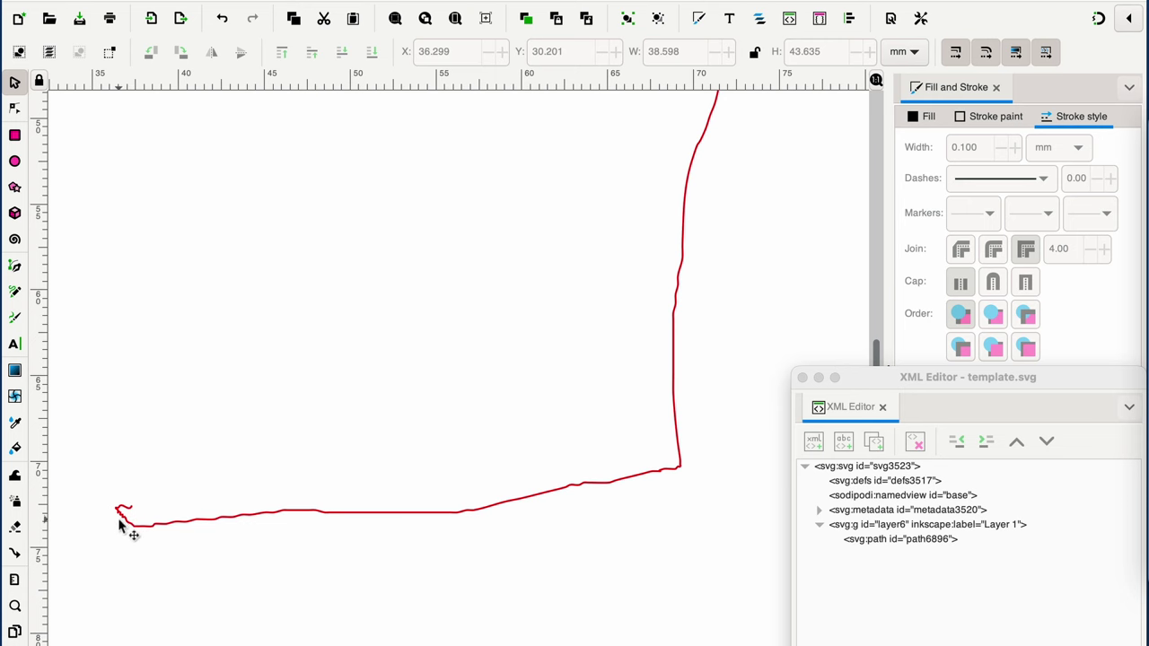
scroll(123, 537, up, 5)
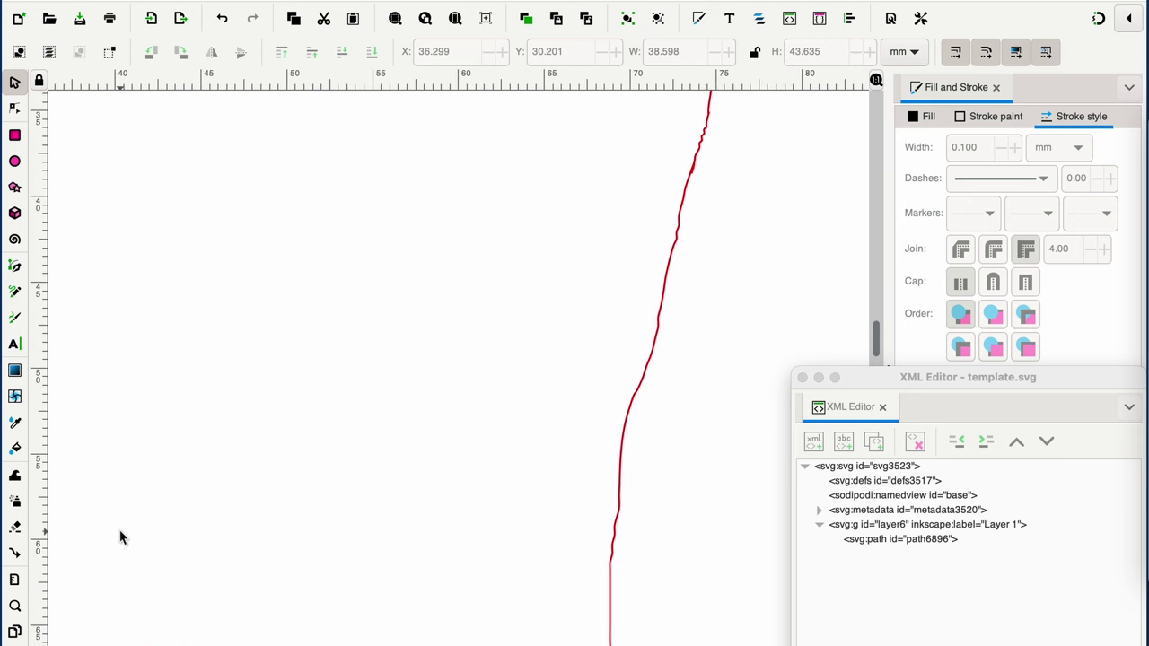
scroll(631, 252, right, 3)
scroll(631, 251, up, 2)
scroll(631, 251, right, 2)
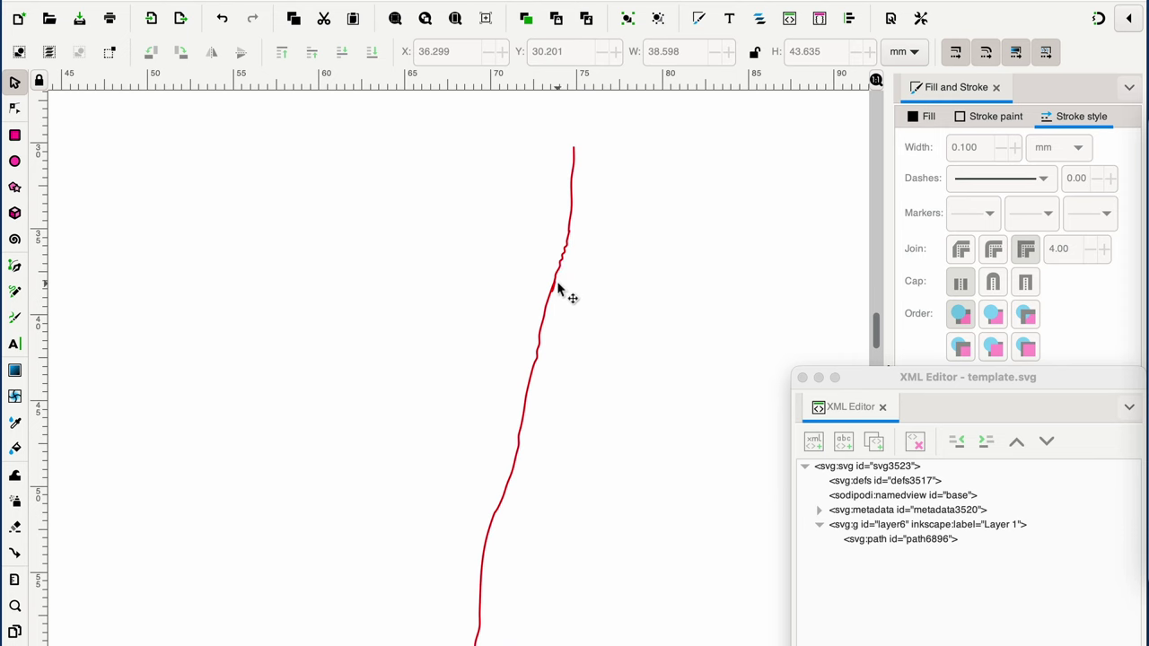
scroll(556, 289, up, 4)
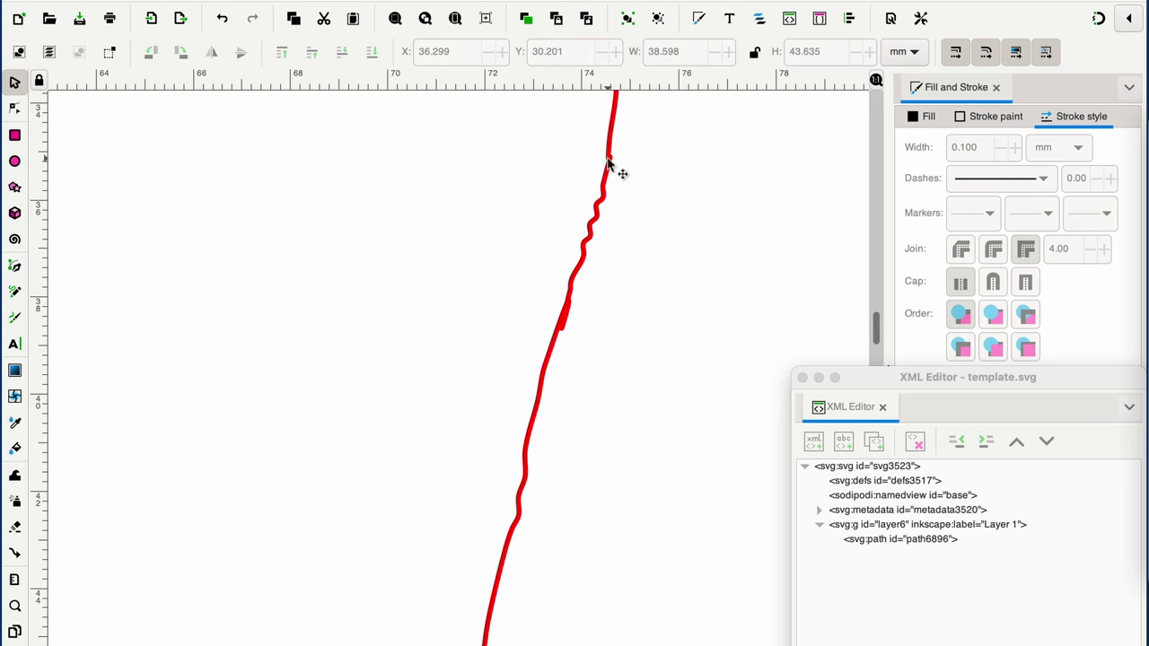
Step: Reselect the red path and reduce its stroke width to 0.010 mm
click(979, 152)
click(586, 289)
click(965, 148)
double_click(965, 147)
text(0.010)
key(Return)
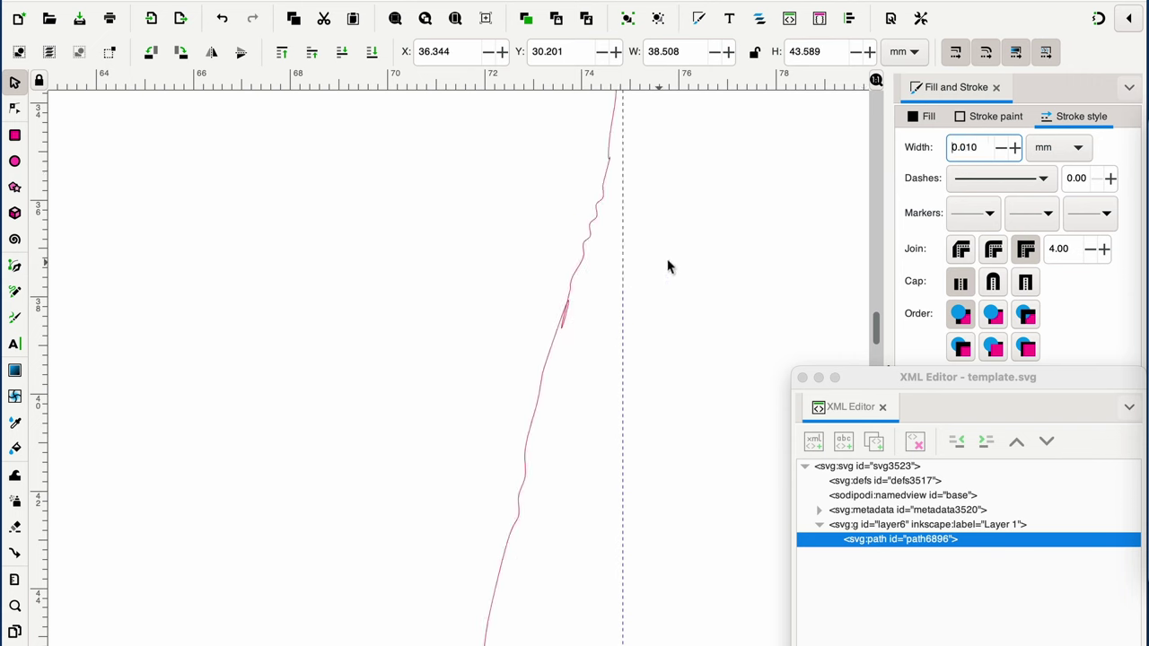
Step: Inspect a node partway up the line with the node tool, then return to the selector
click(16, 108)
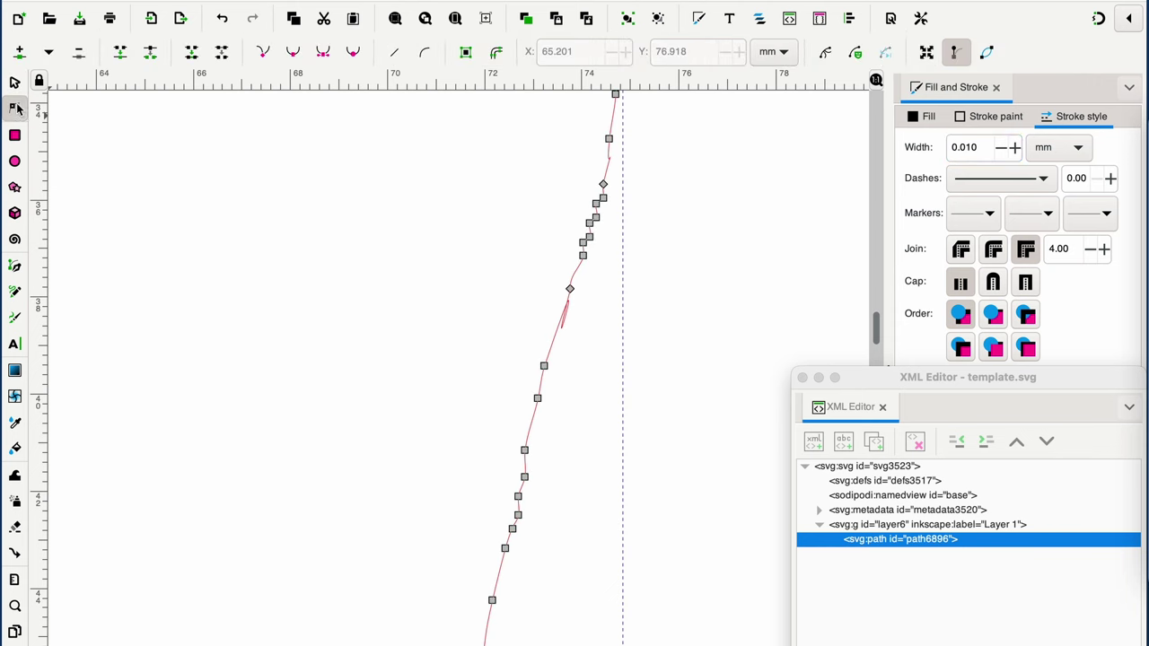
click(570, 289)
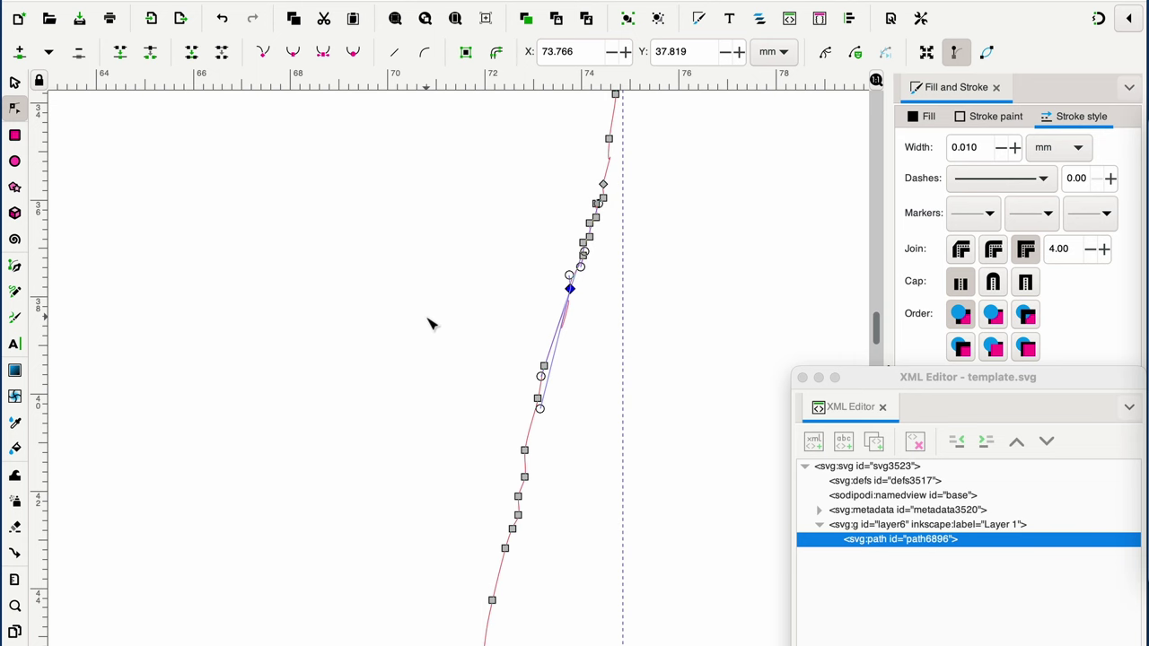
click(15, 81)
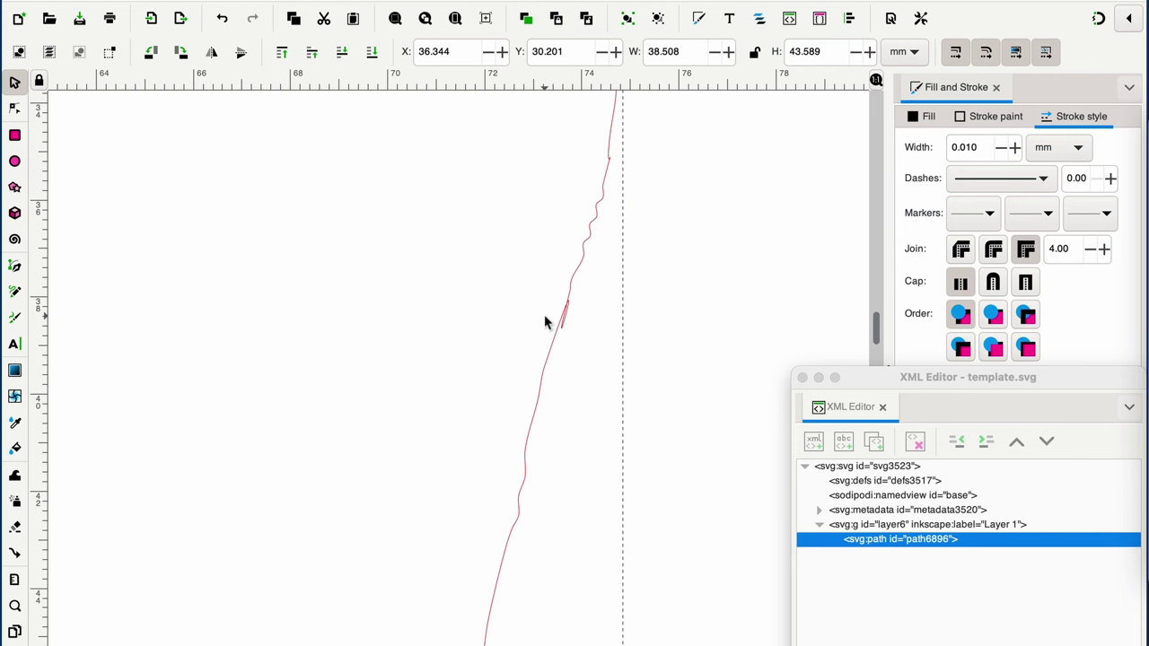
Step: Zoom out to the whole path and set its stroke width to 1 mm
key(3)
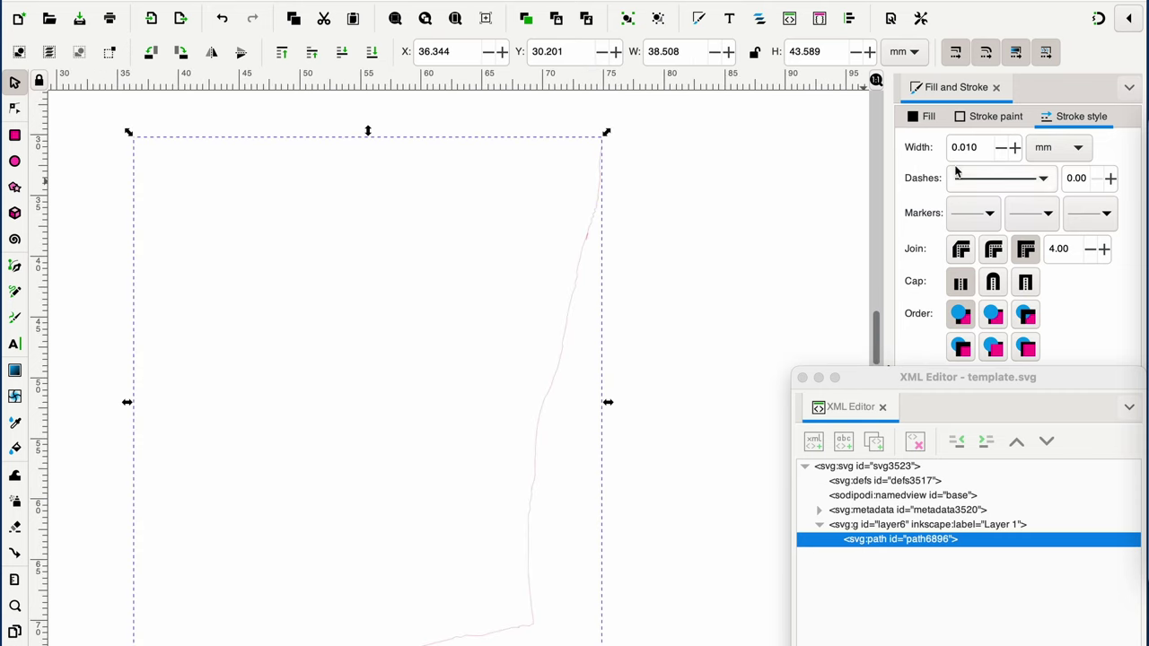
key(minus)
key(minus)
click(987, 146)
text(1)
key(Return)
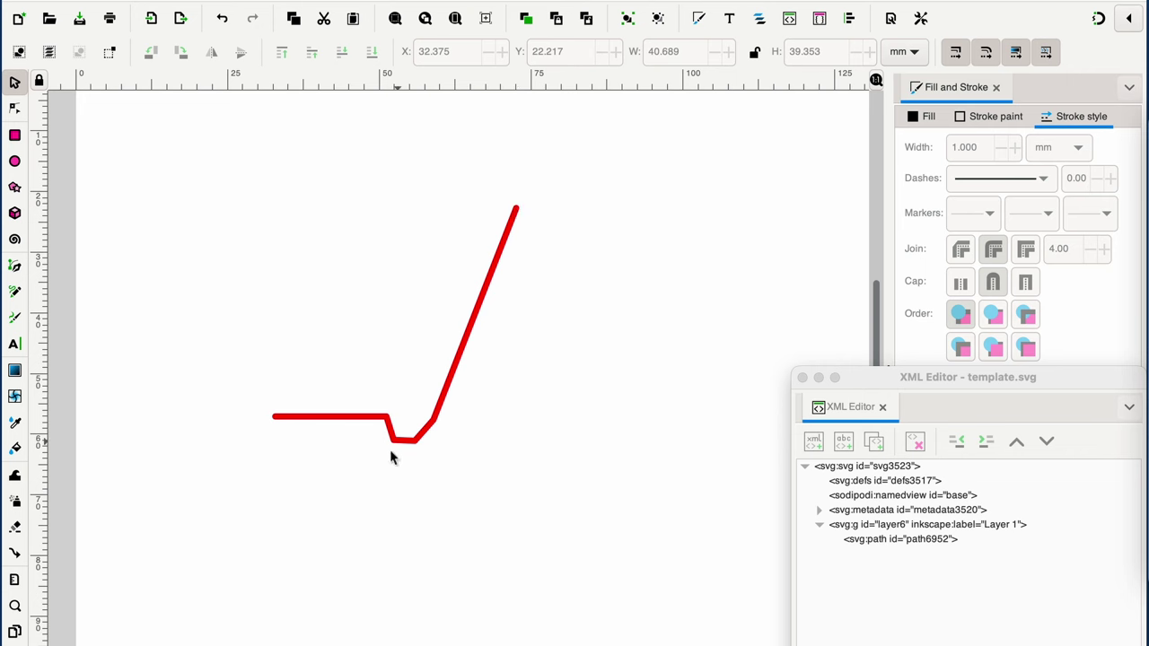
Step: Reset the angled line's stroke to a flat colour at 0.1 mm width and remove its fill
click(476, 349)
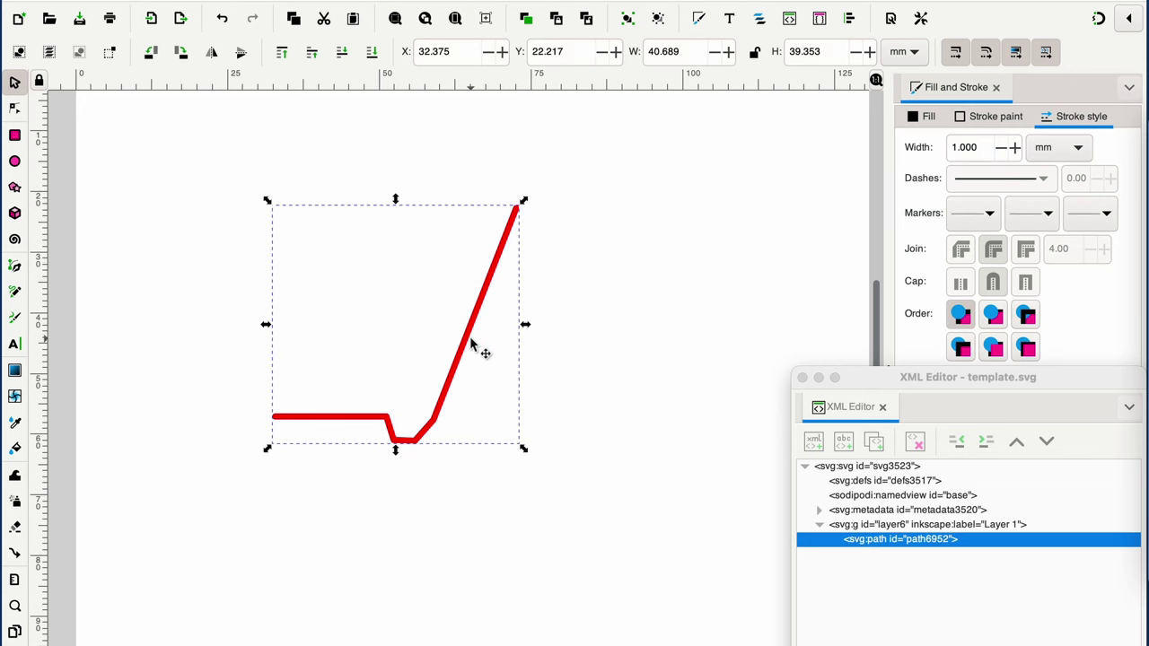
click(1005, 118)
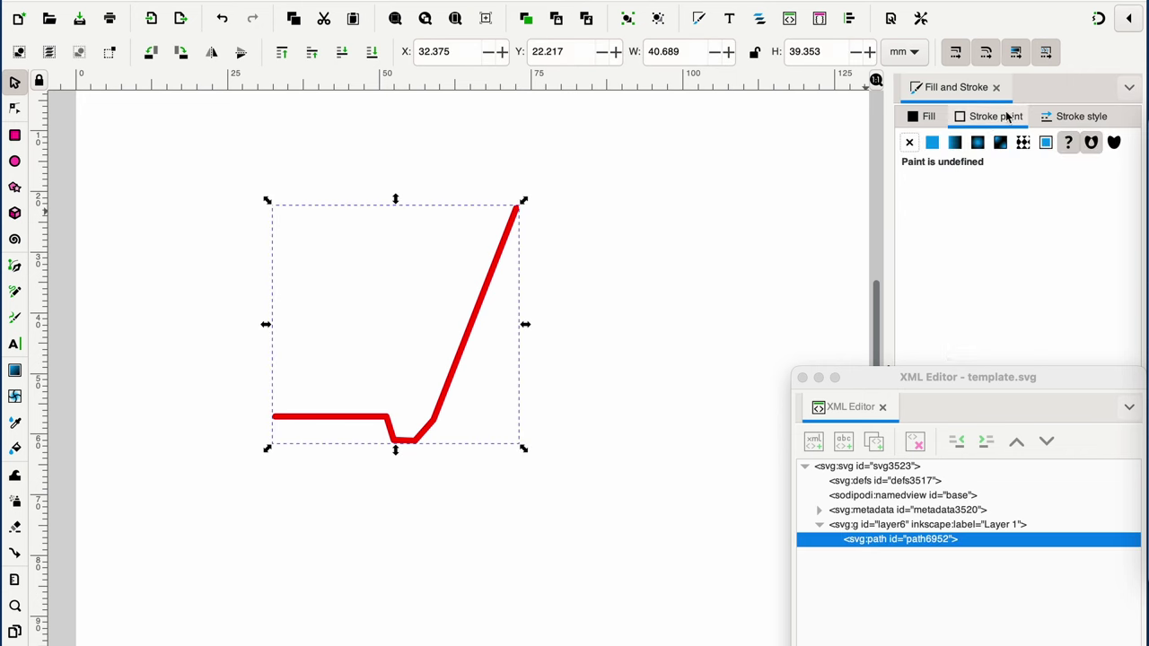
click(909, 143)
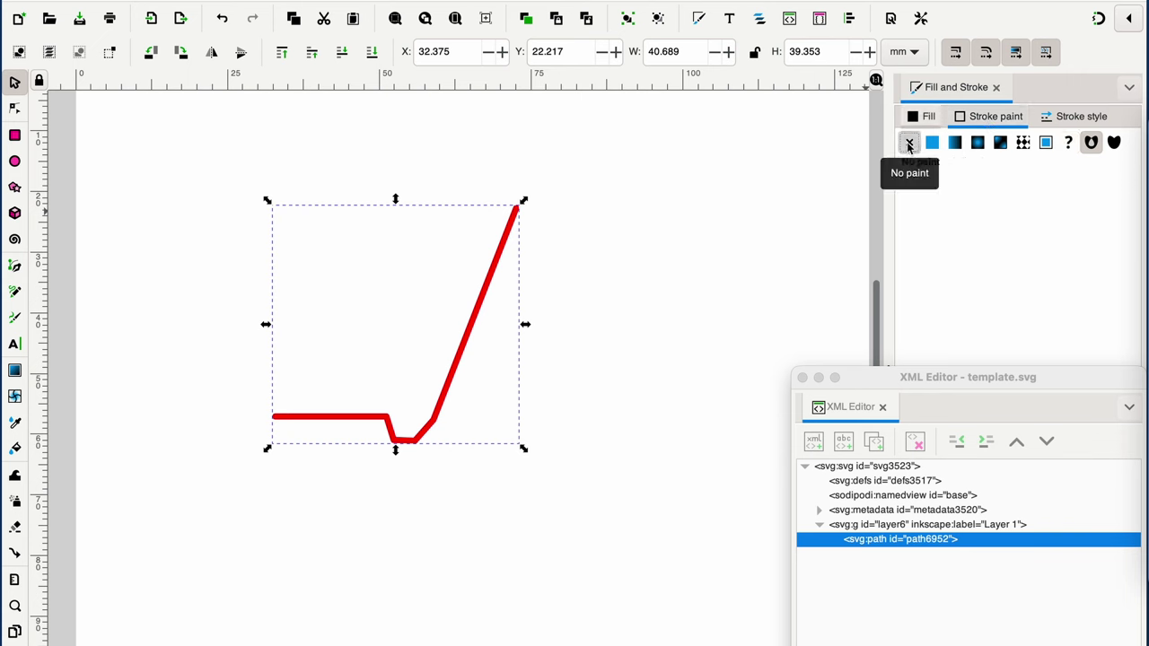
click(931, 142)
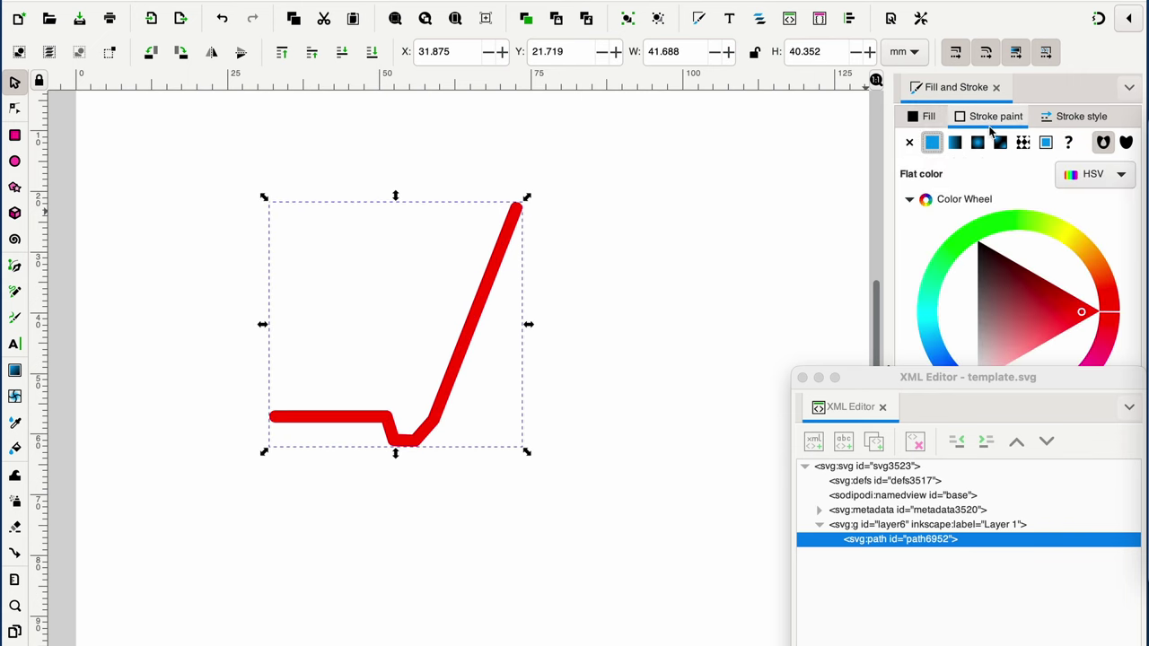
click(1055, 116)
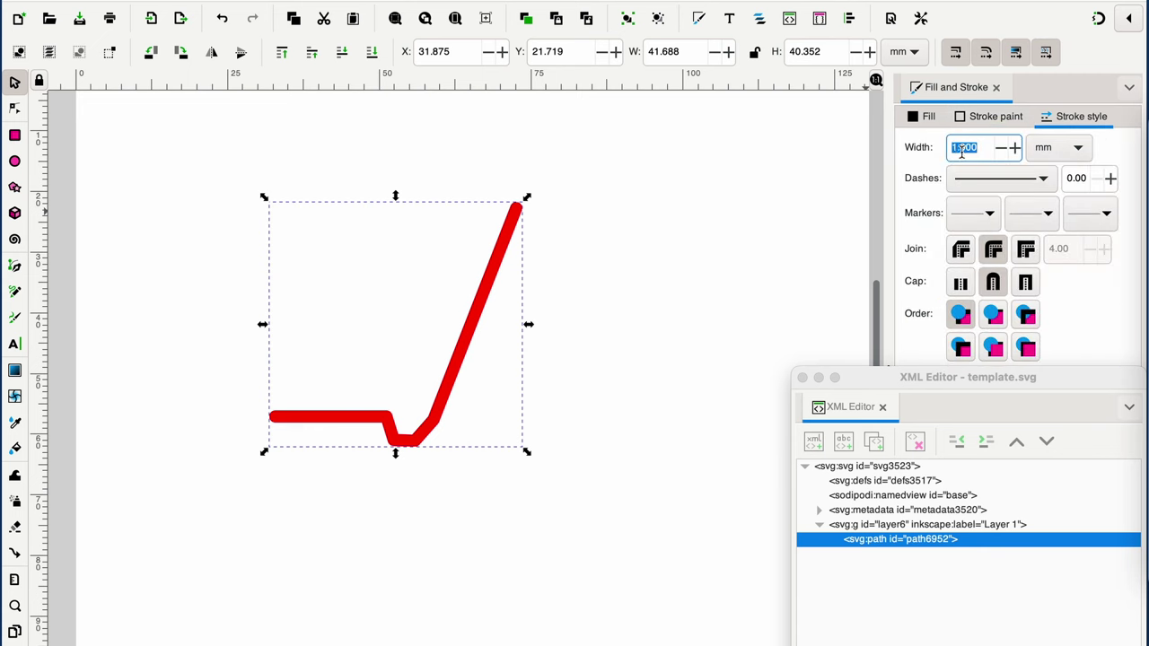
text(.1)
key(Return)
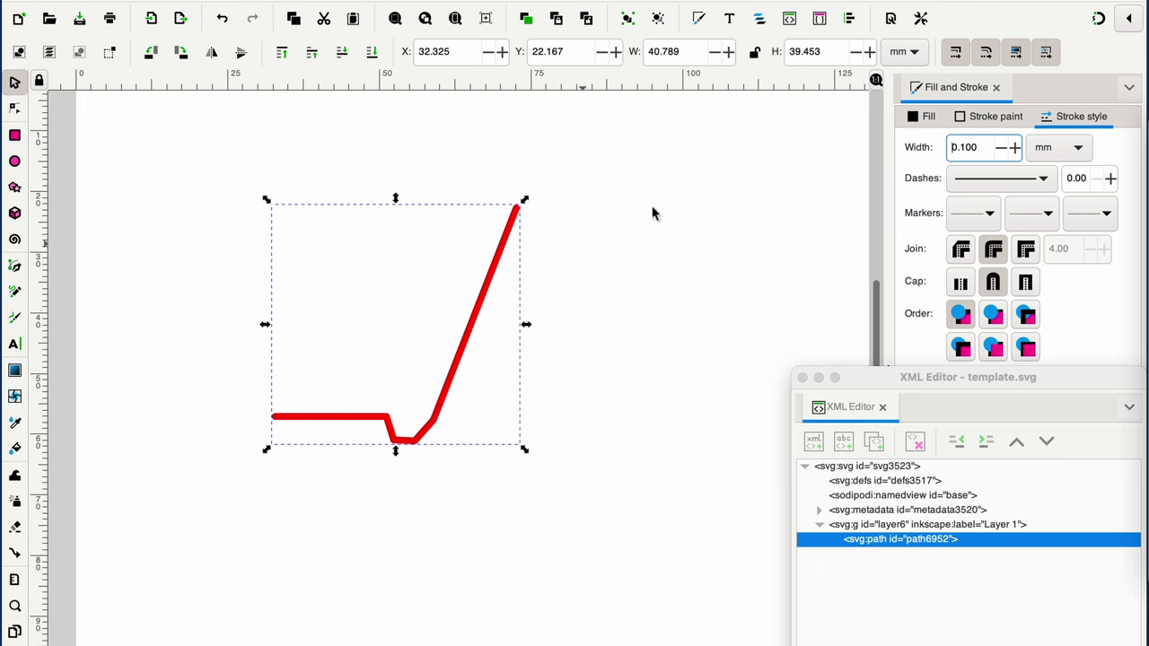
click(924, 119)
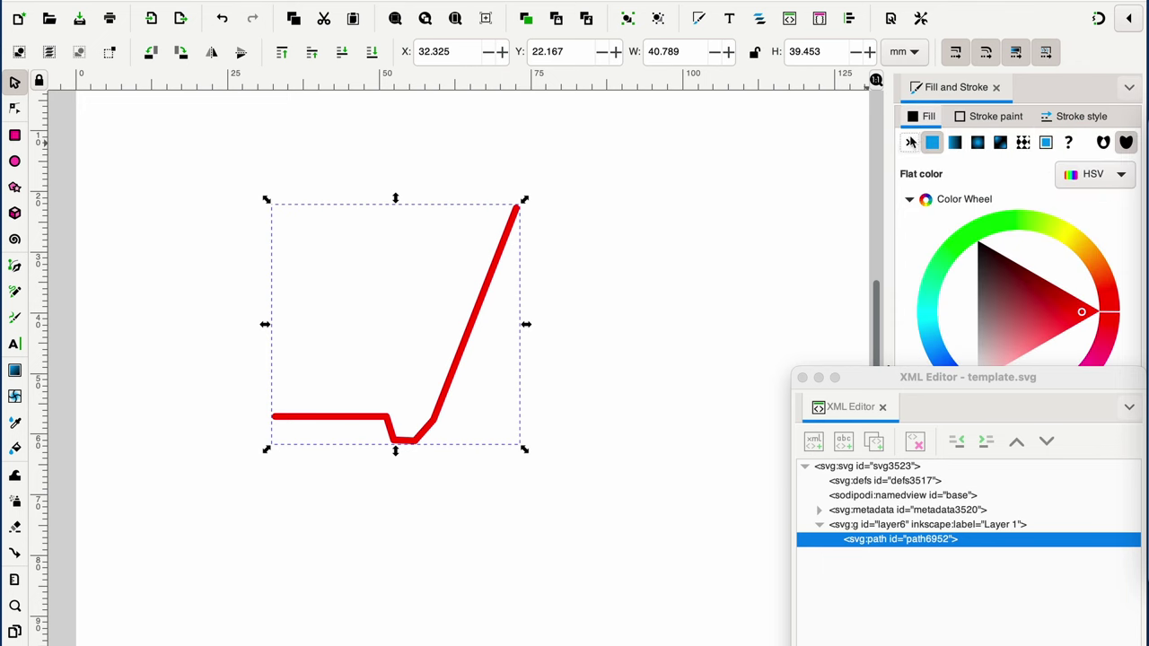
click(910, 142)
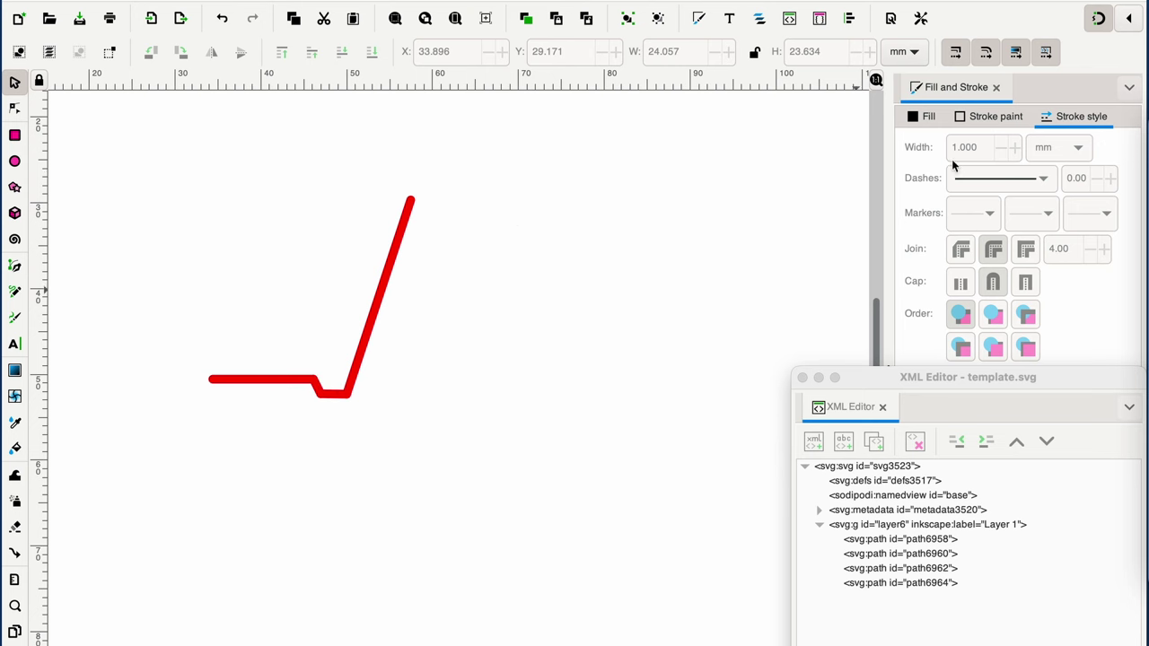
Step: Select all four red line pieces and set their stroke width to 0.1 mm
click(927, 117)
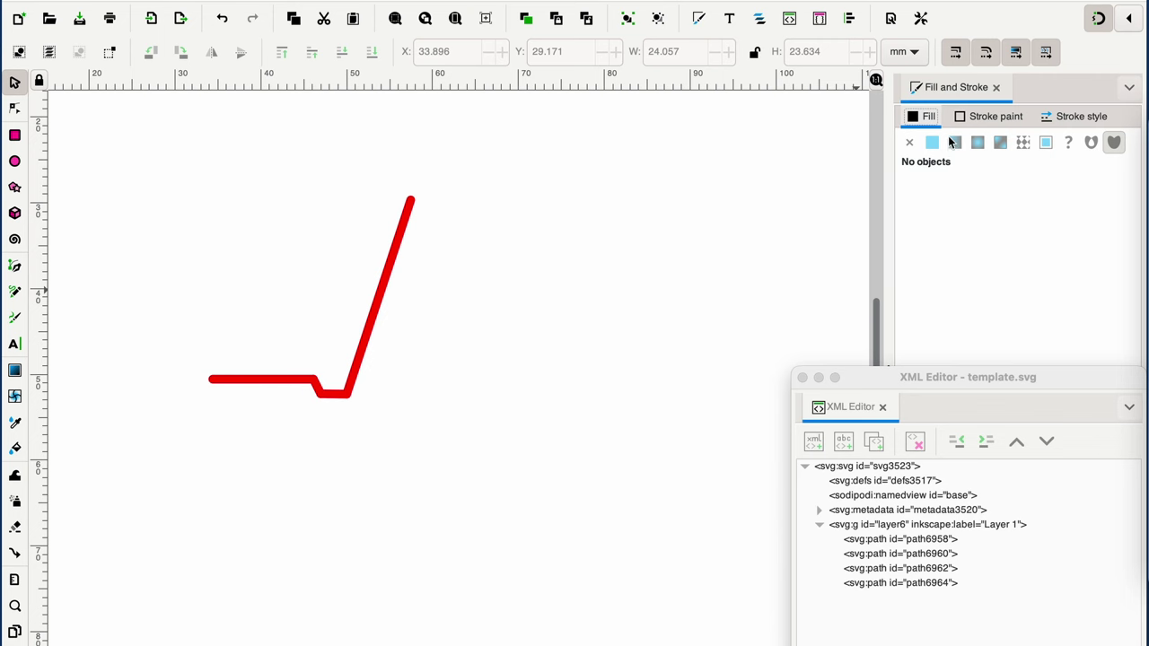
drag(143, 150, 564, 441)
click(991, 117)
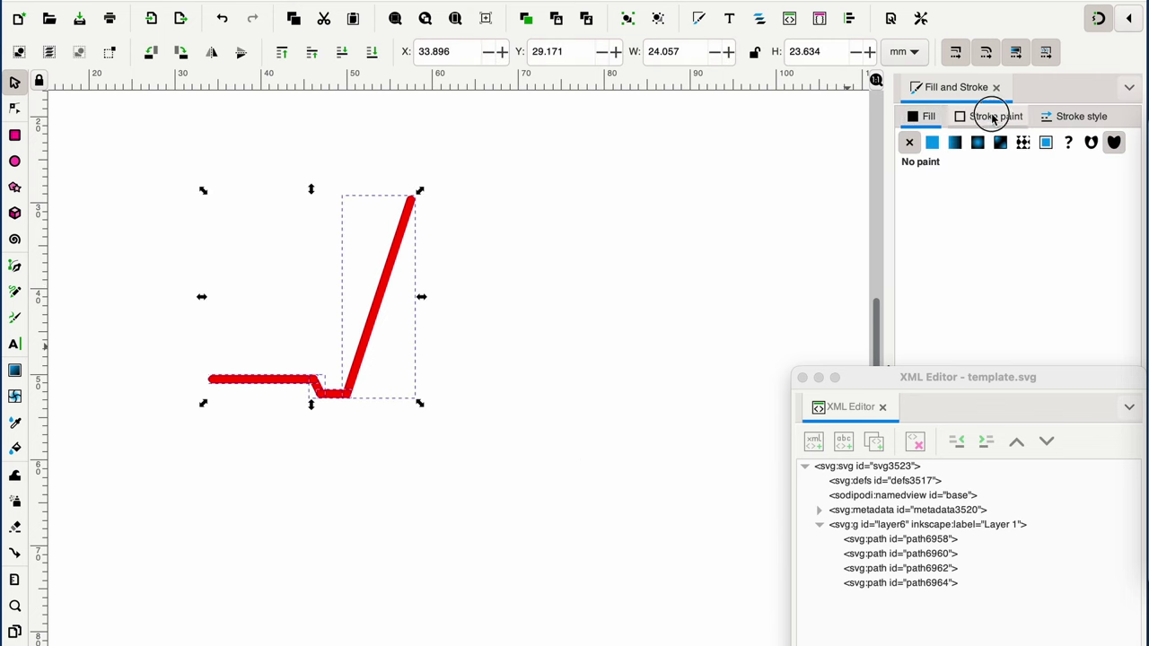
click(1086, 116)
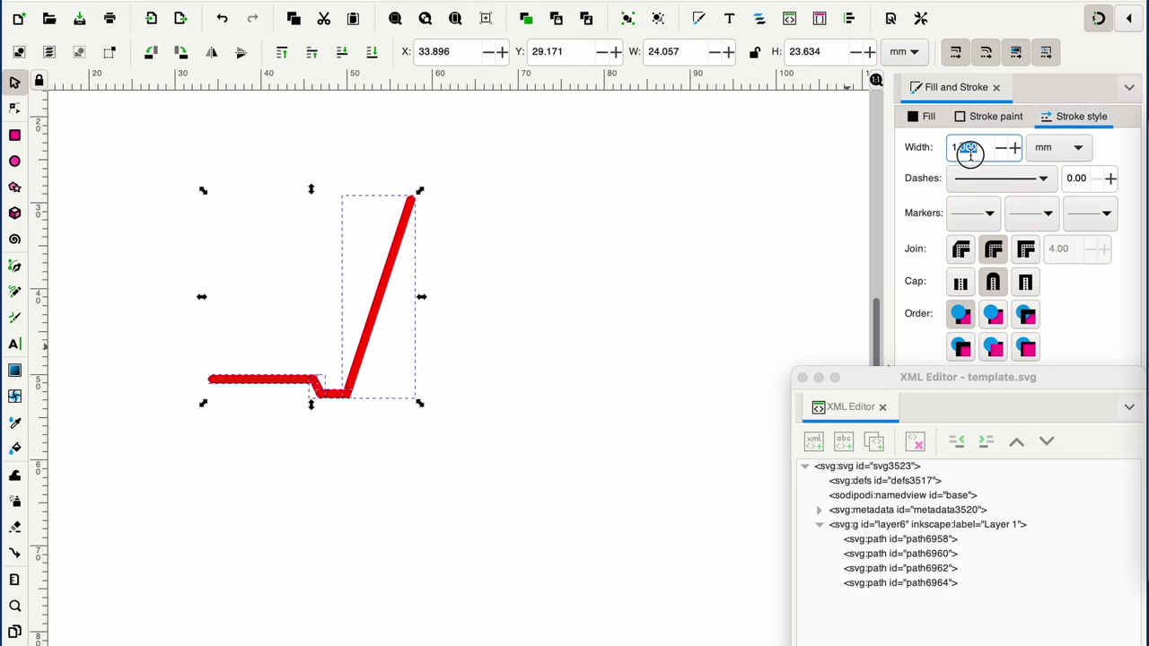
text(0.1)
key(Return)
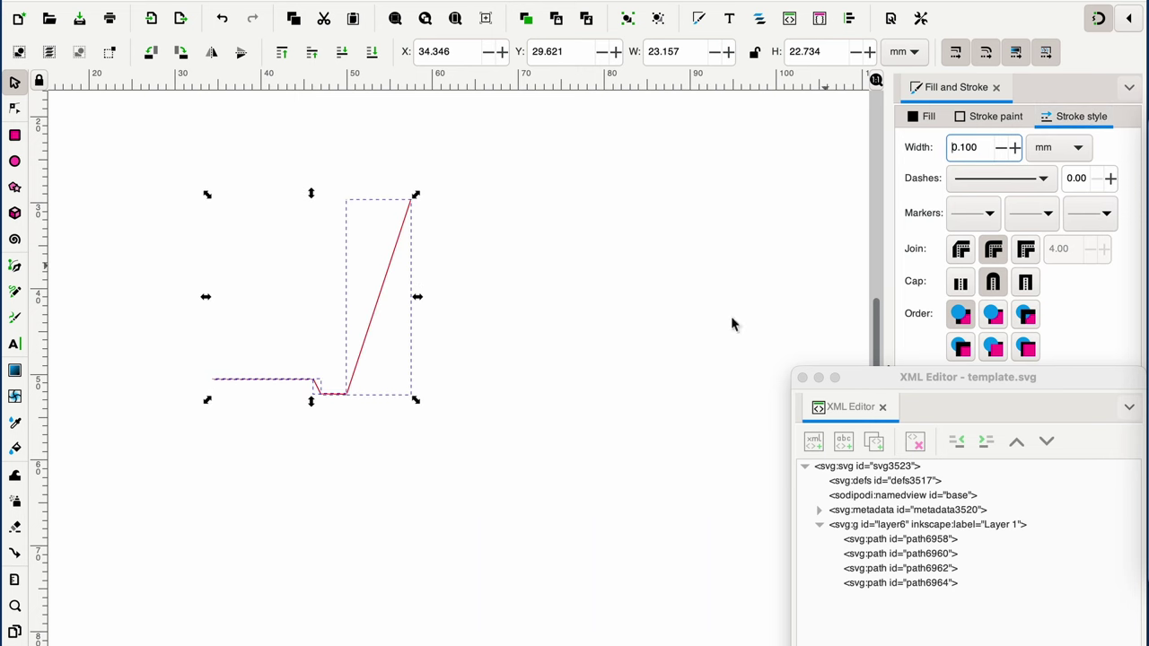
click(210, 524)
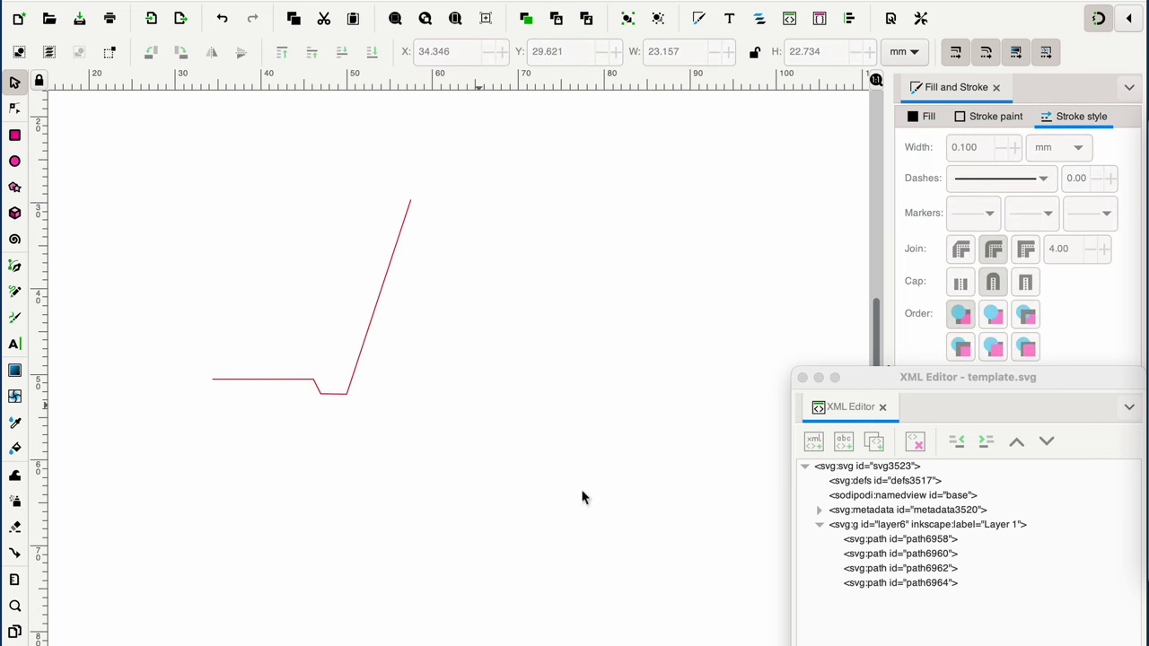
Step: Step through the separate pieces in the XML Editor, starting from path6960 and ending on path6958
click(871, 542)
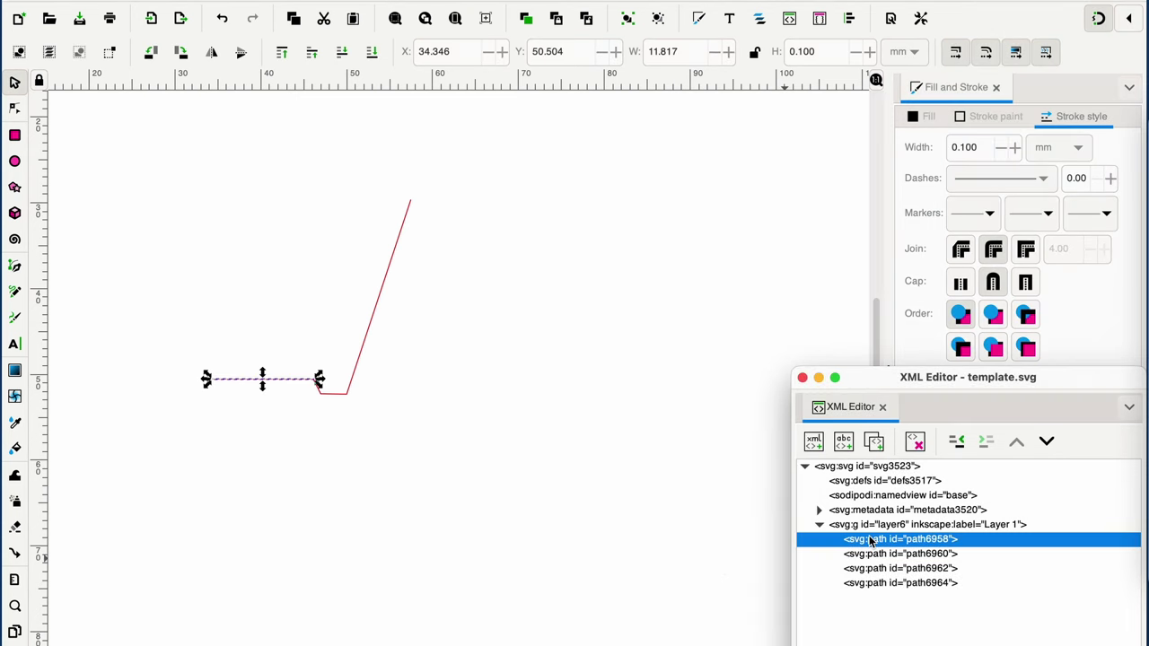
key(Down)
key(Down)
key(Up)
key(Up)
key(Up)
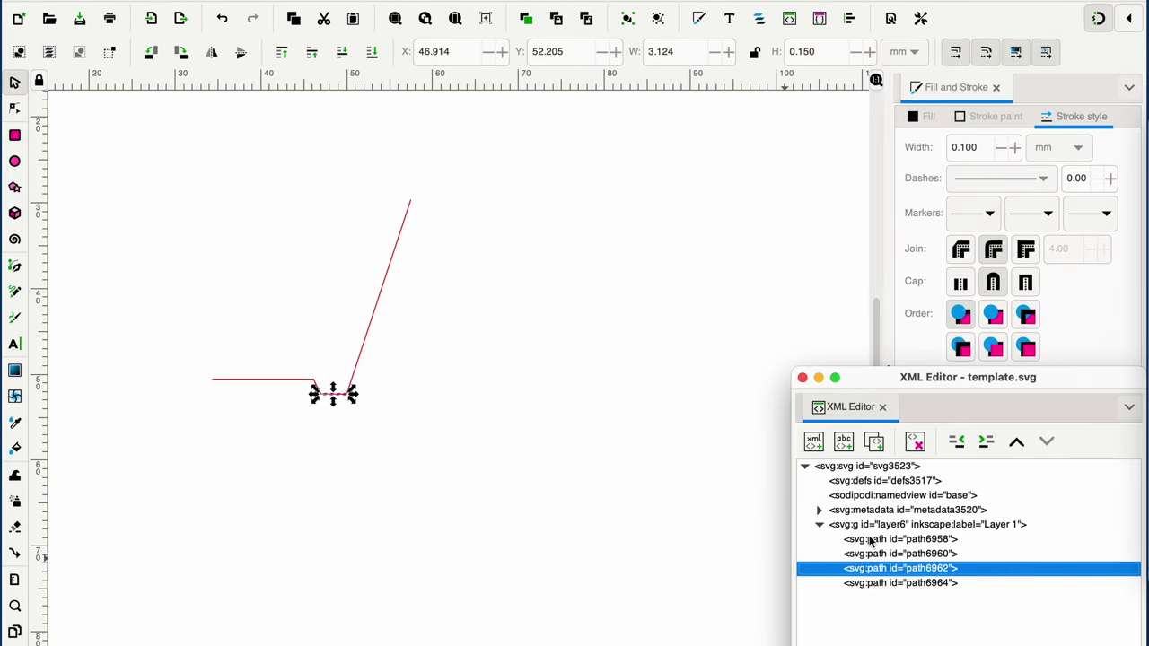